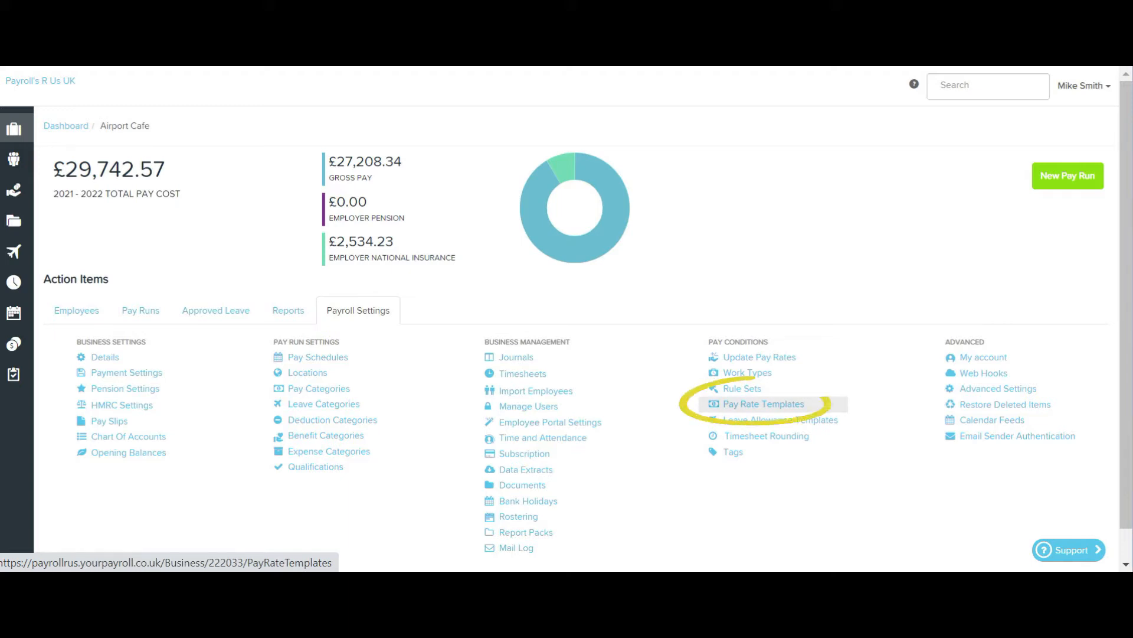
# - Open the business's pay rate templates and view the employees linked to the Front Of House Staff template
pyautogui.click(764, 404)
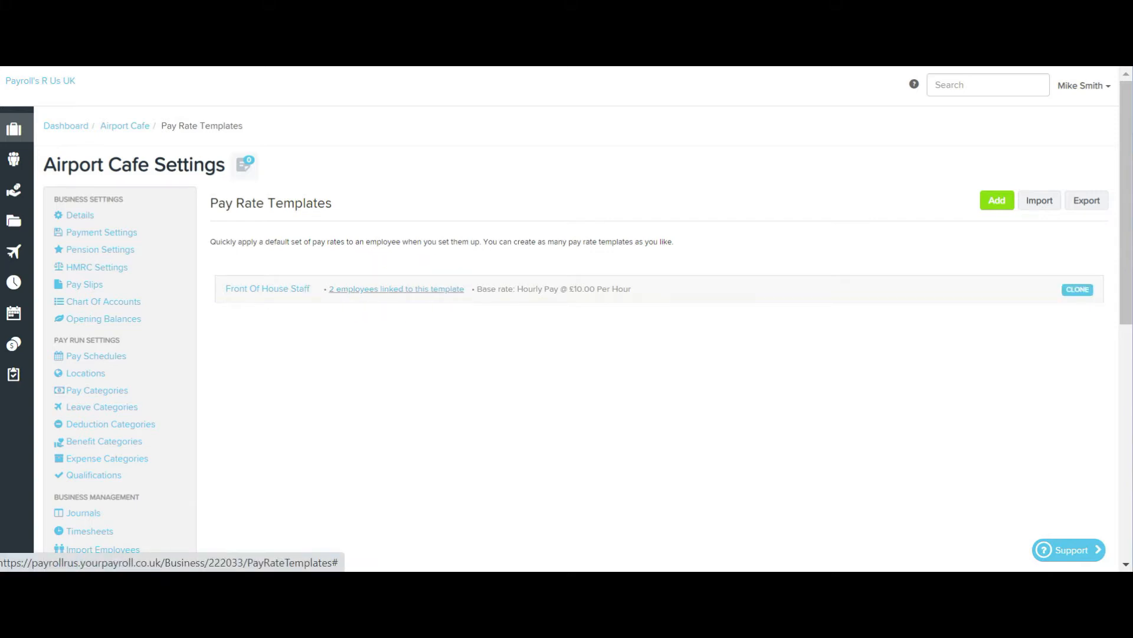
pyautogui.click(396, 289)
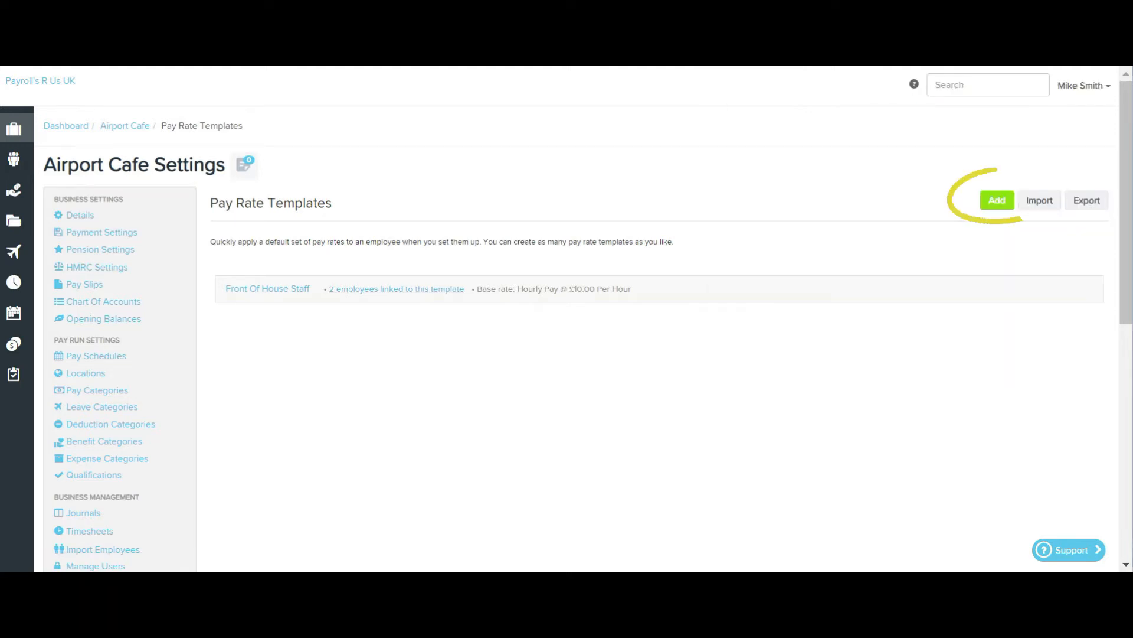
# - Add a pay rate template named Apprentice with Hourly Pay as its primary pay category
pyautogui.click(997, 200)
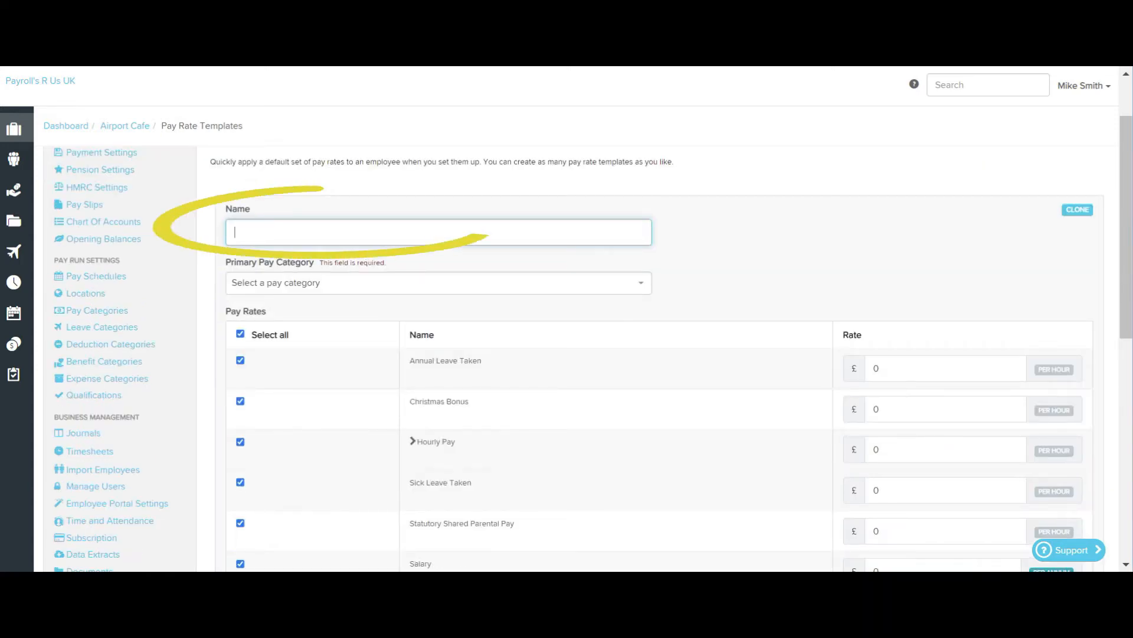
pyautogui.write('Apprentice')
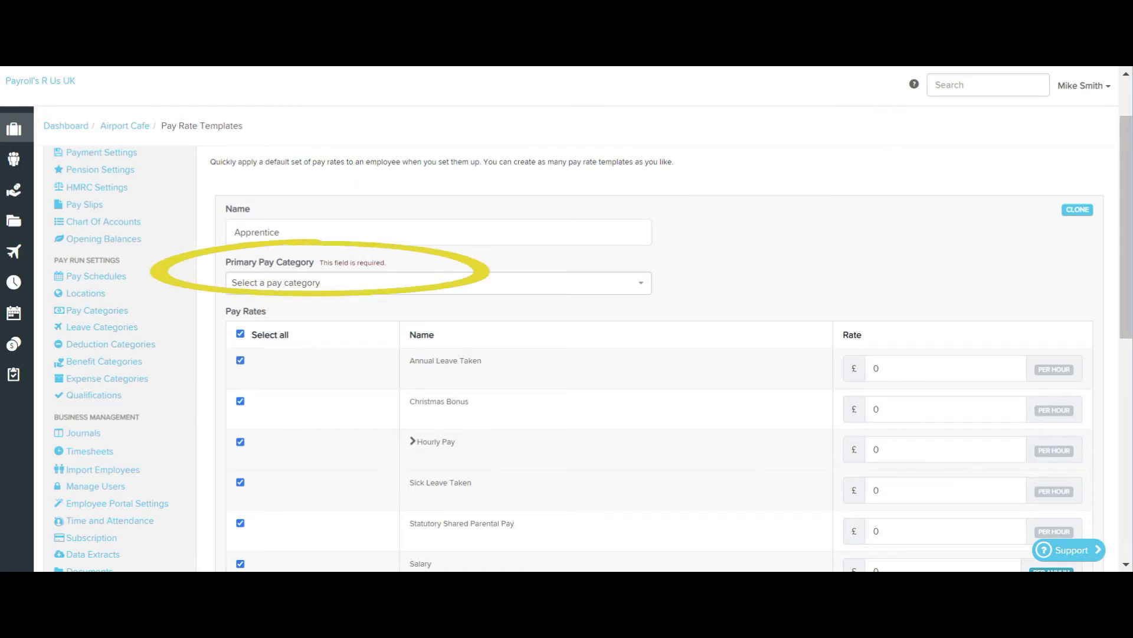
pyautogui.click(438, 283)
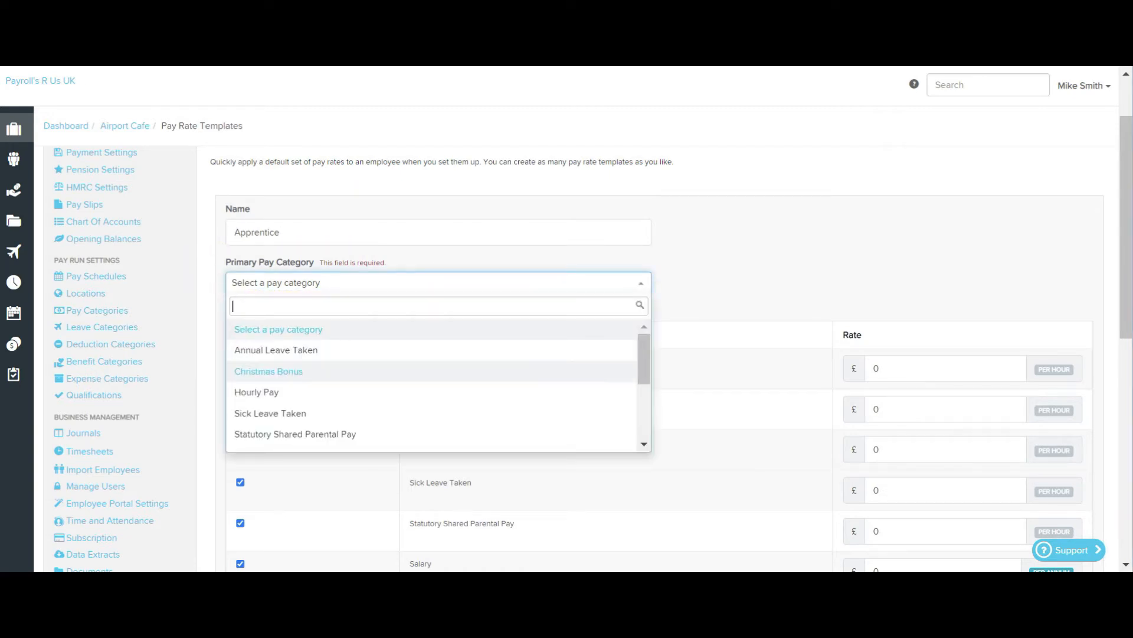
pyautogui.click(257, 392)
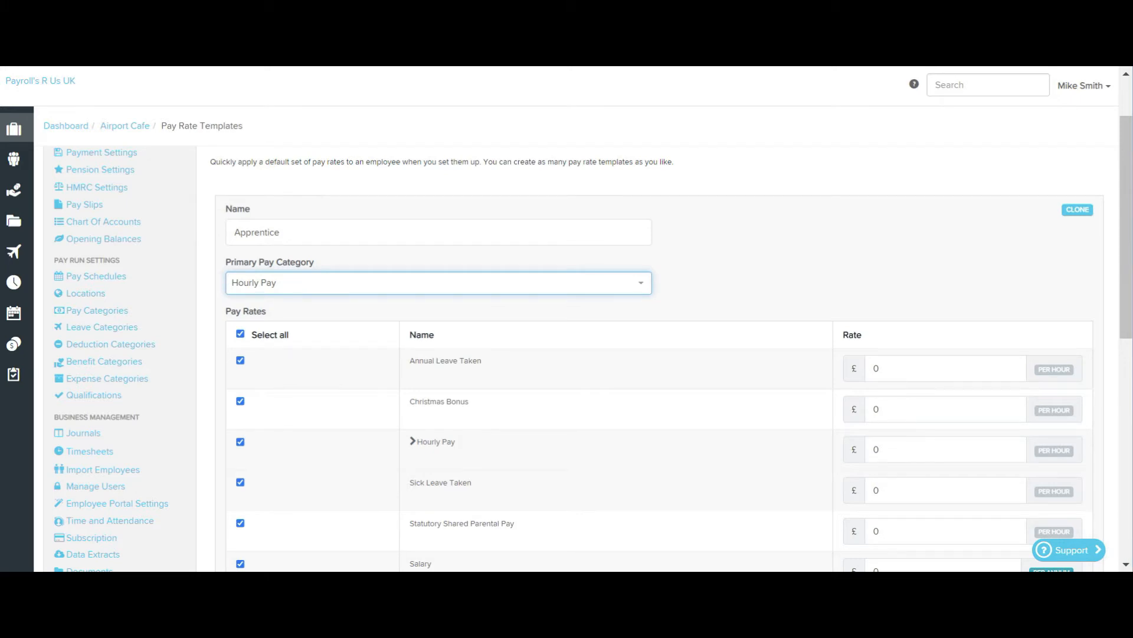
# - Include only Hourly Pay in the Apprentice template at £9.00 per hour, and save the template
pyautogui.scroll(-3, 593, 343)
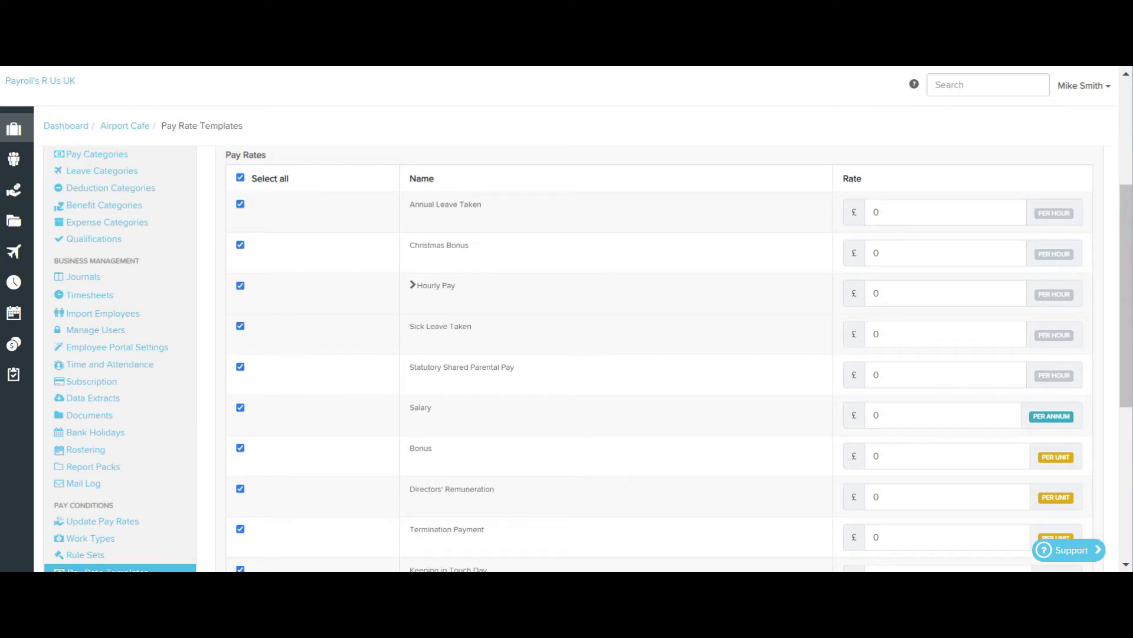
pyautogui.click(240, 177)
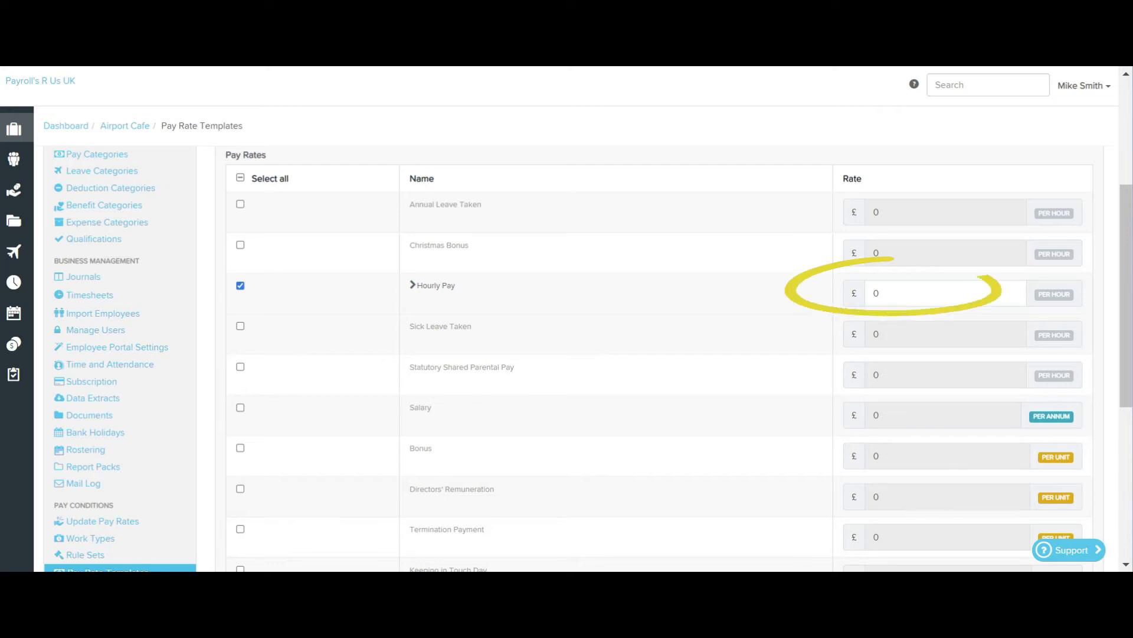
pyautogui.scroll(-5, 567, 359)
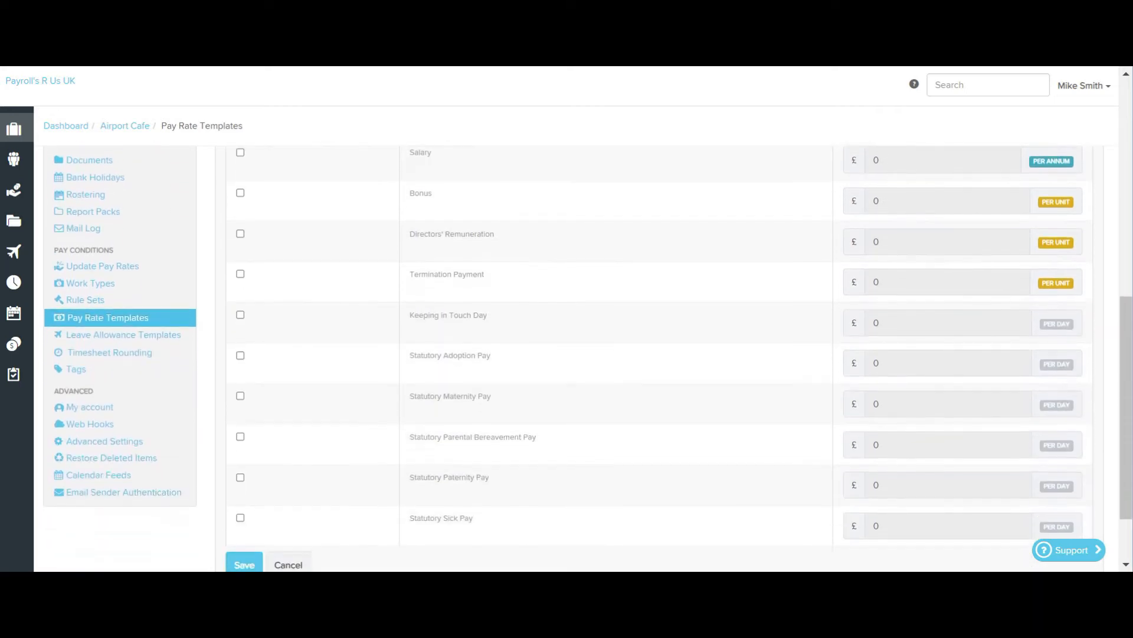
pyautogui.scroll(-2, 566, 358)
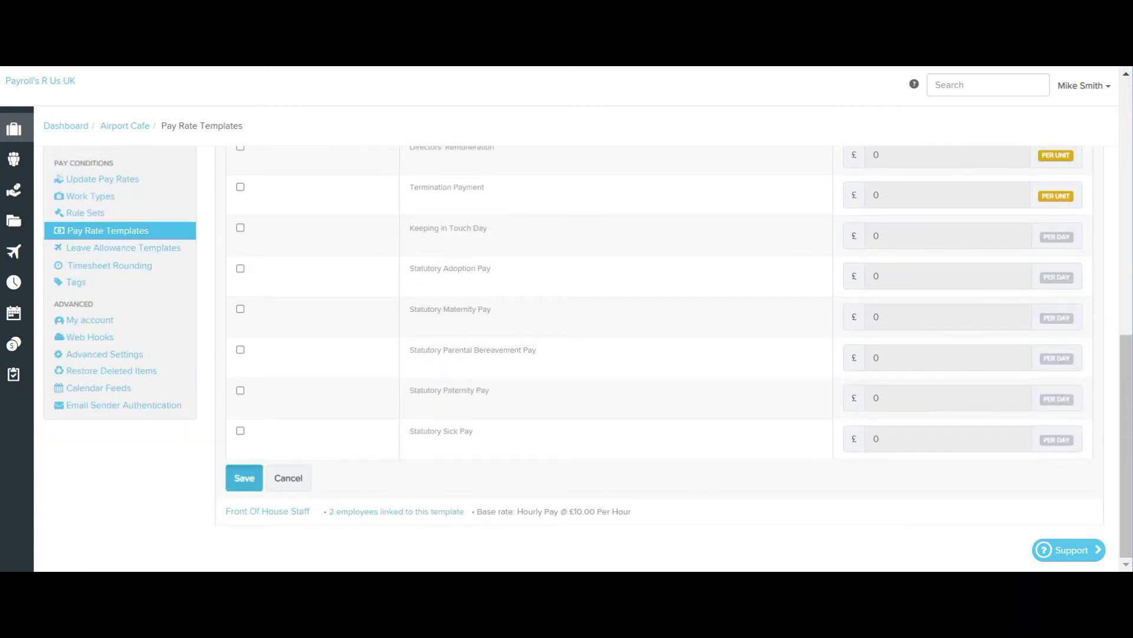
pyautogui.click(244, 477)
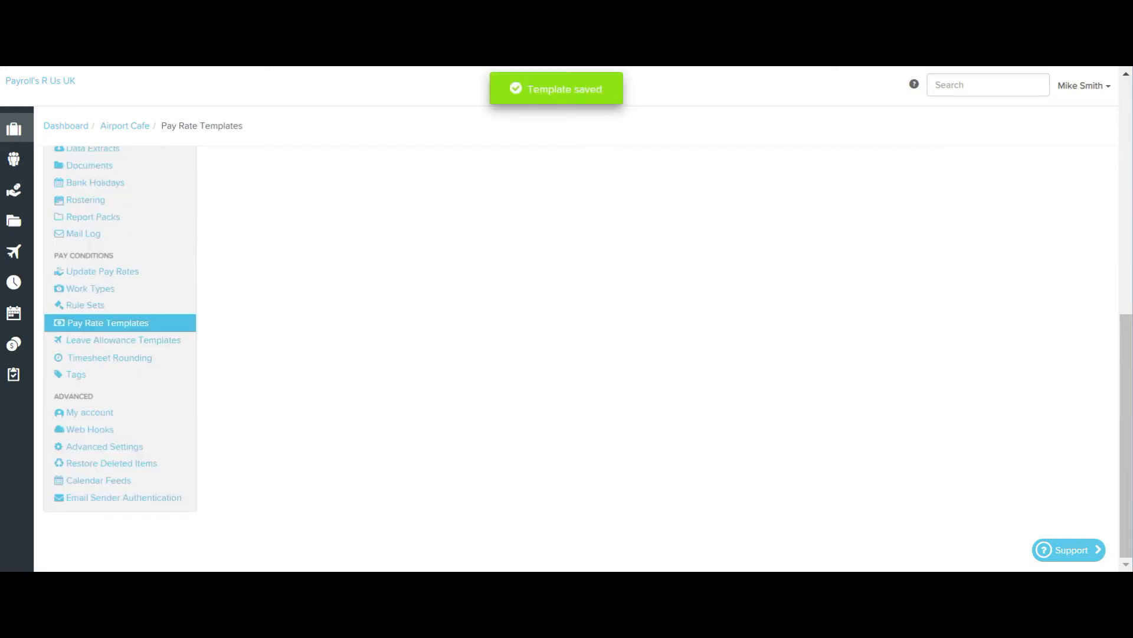
pyautogui.scroll(8, 567, 358)
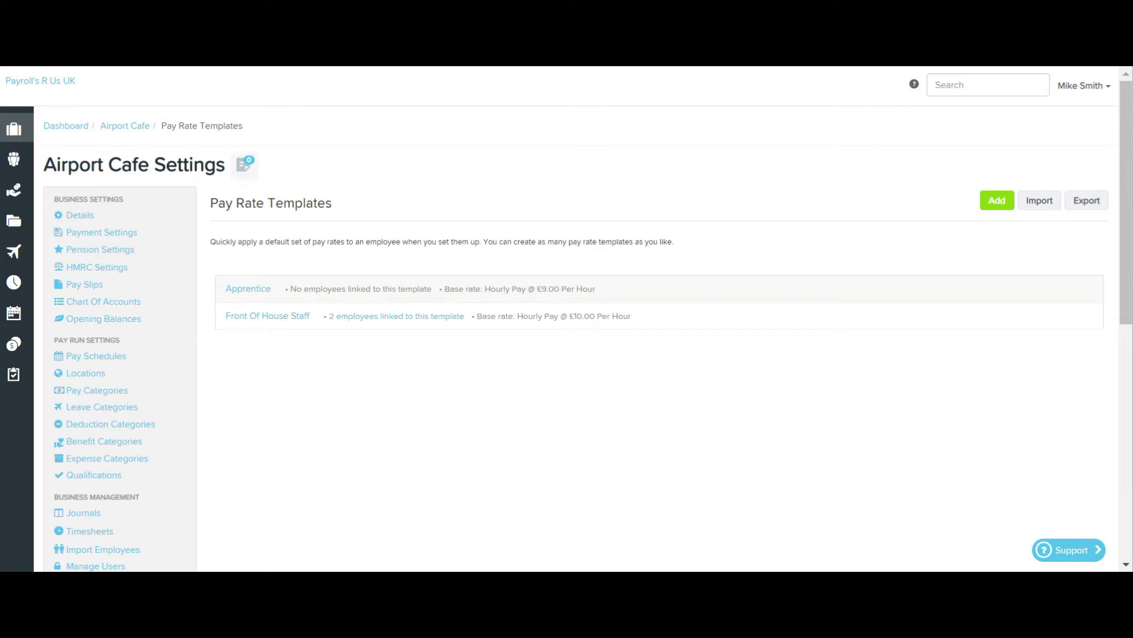
# - Apply the Apprentice pay rate template in the employee's pay run defaults and save the settings
pyautogui.moveTo(14, 159)
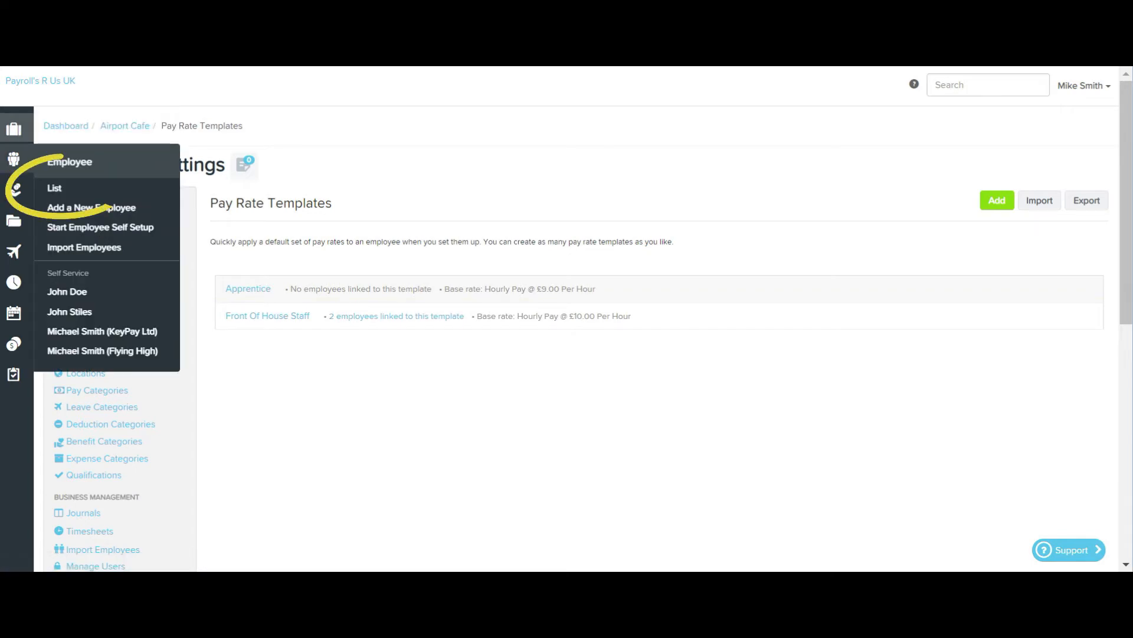
pyautogui.click(54, 188)
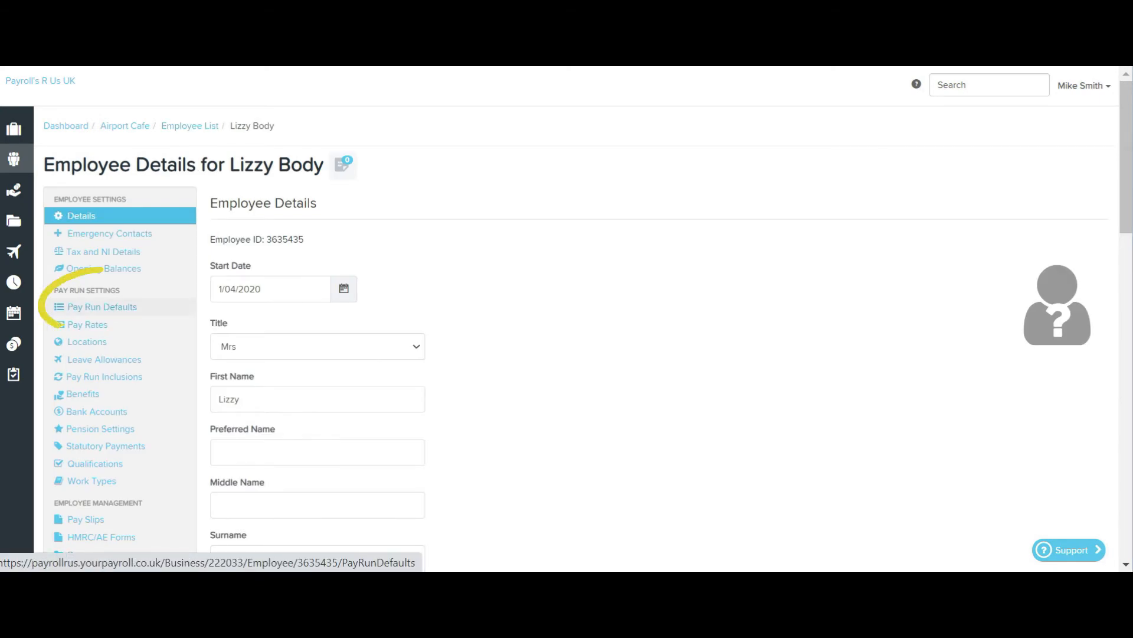
pyautogui.click(102, 306)
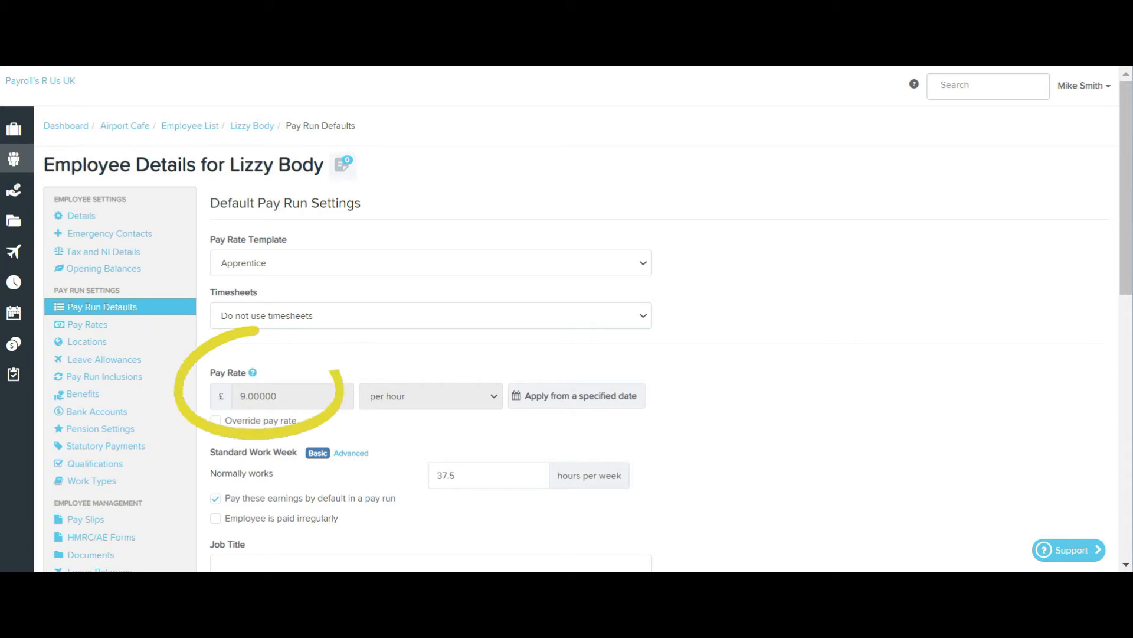
pyautogui.scroll(-3, 588, 326)
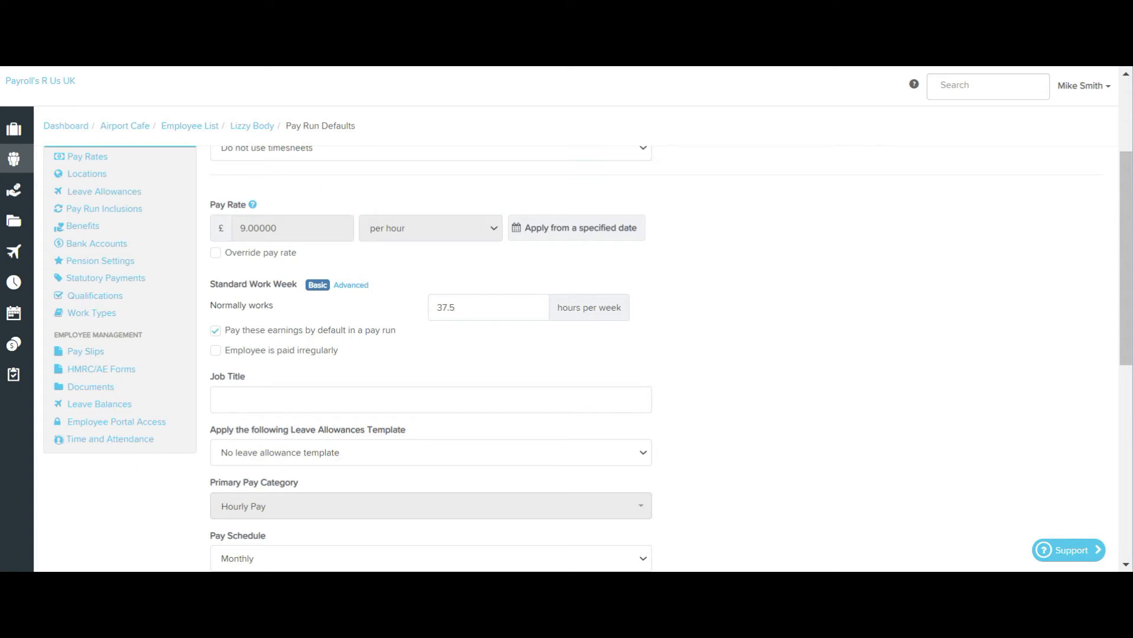
pyautogui.scroll(-7, 567, 354)
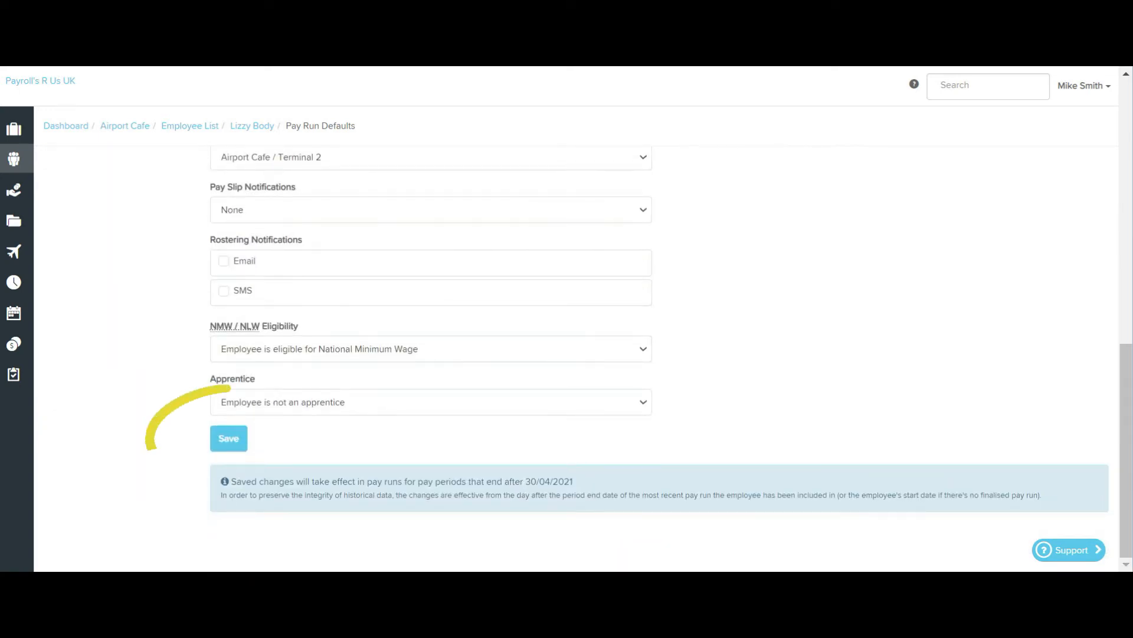
pyautogui.click(229, 439)
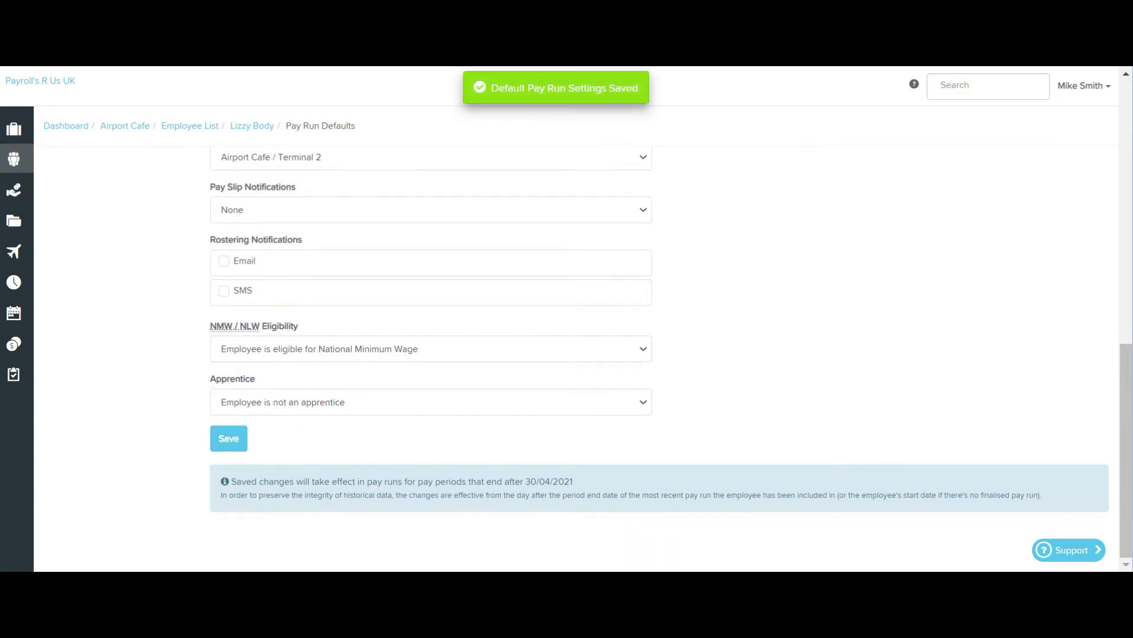
# - Open the employee's pay rates and show all pay categories
pyautogui.scroll(2, 567, 354)
pyautogui.scroll(10, 567, 354)
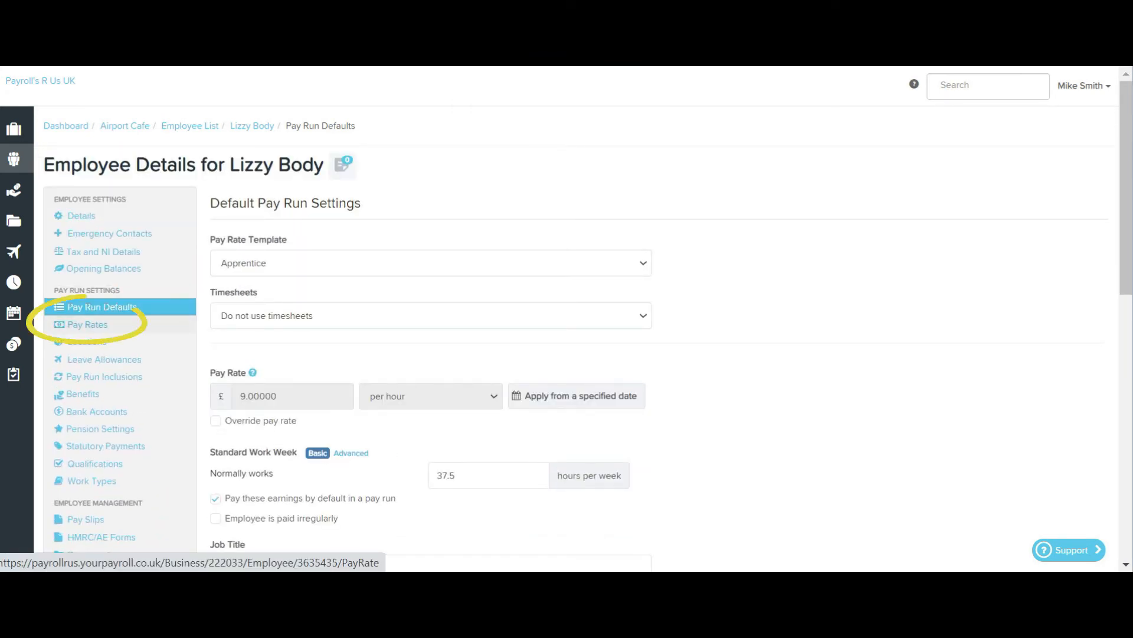
pyautogui.click(88, 324)
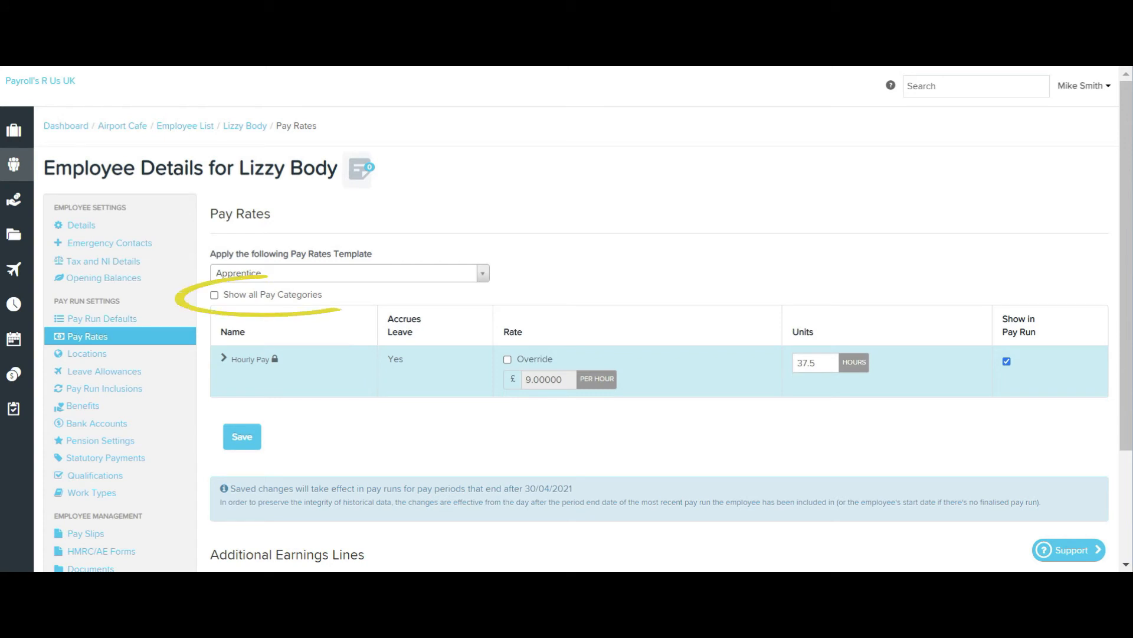
pyautogui.click(214, 294)
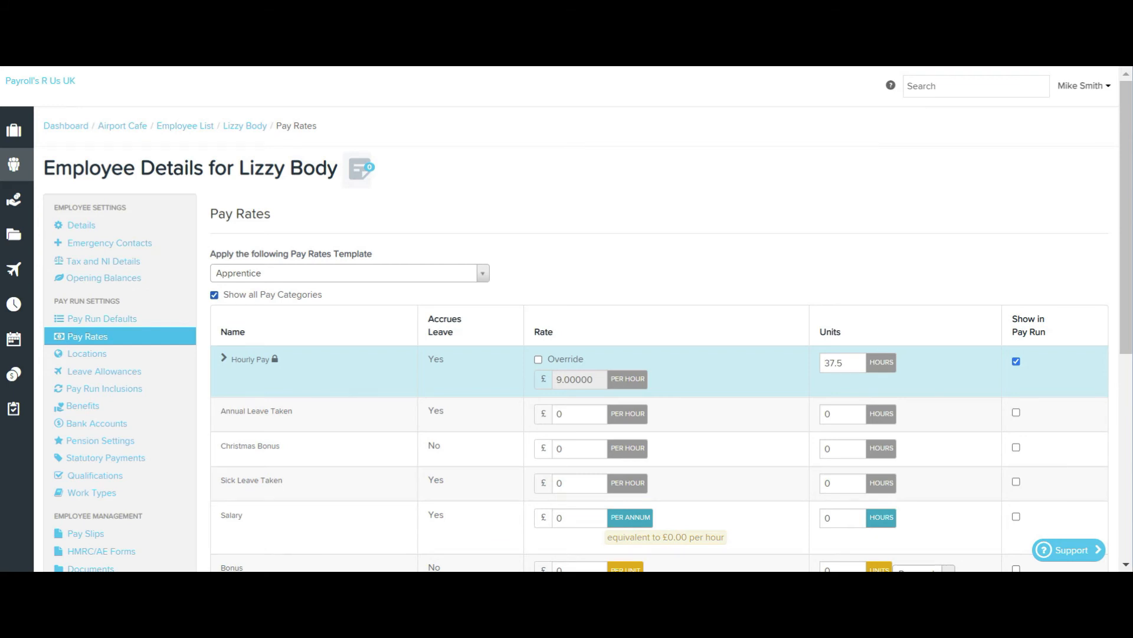
# - Give the employee a Bonus of £50 per unit, 1 unit per week, shown in the pay run, and save the pay rates
pyautogui.scroll(-1, 567, 337)
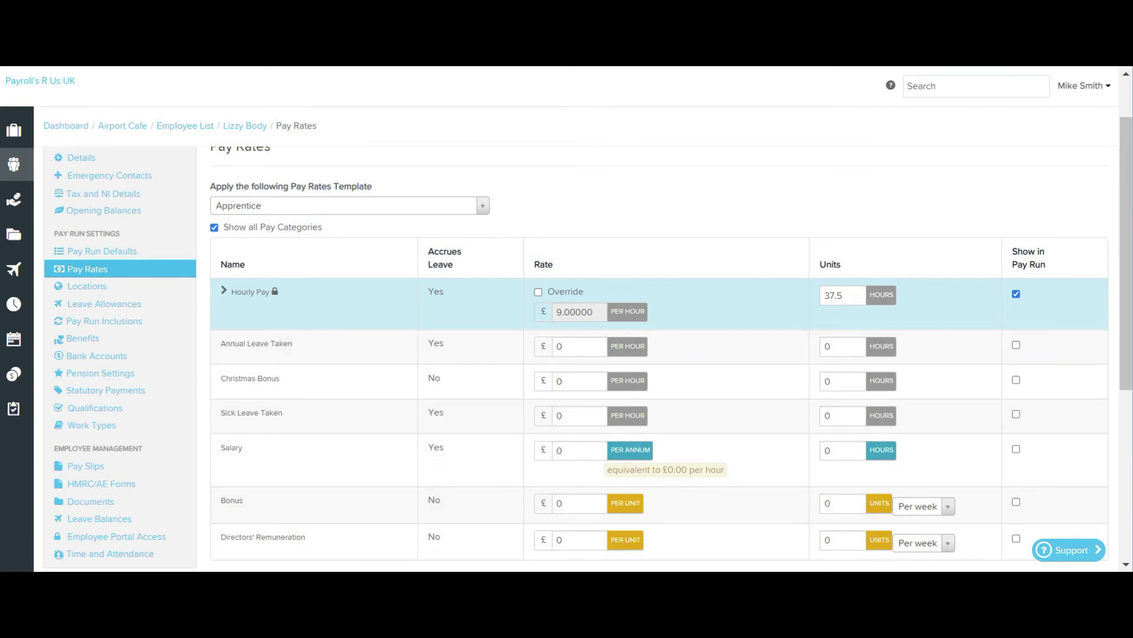
pyautogui.scroll(-1, 567, 354)
pyautogui.click(579, 459)
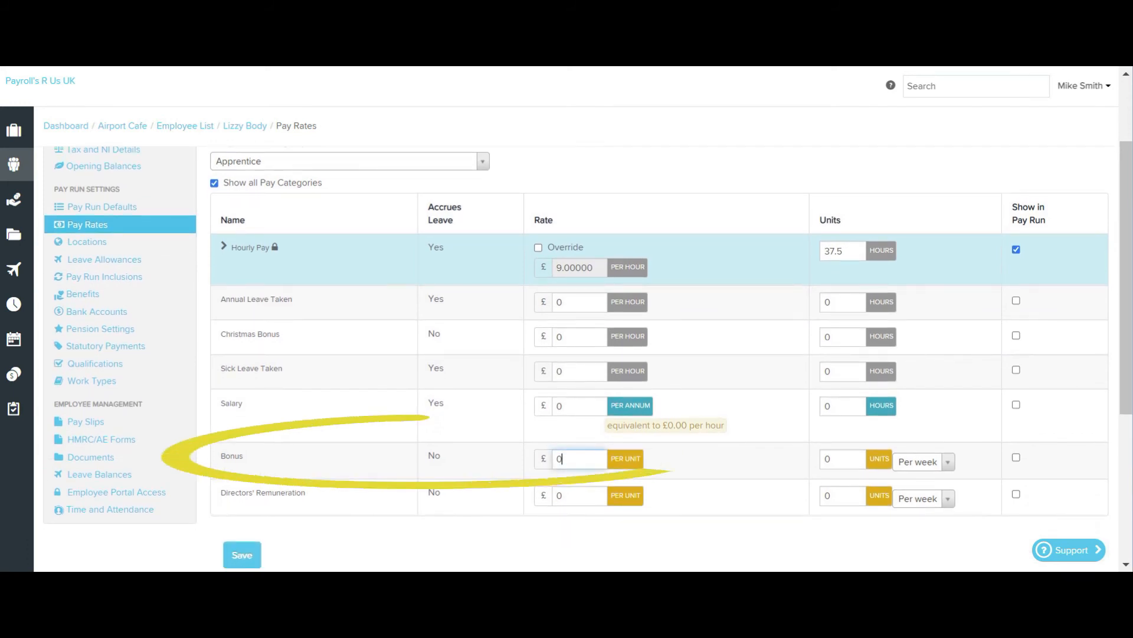
pyautogui.press('BackSpace')
pyautogui.write('50')
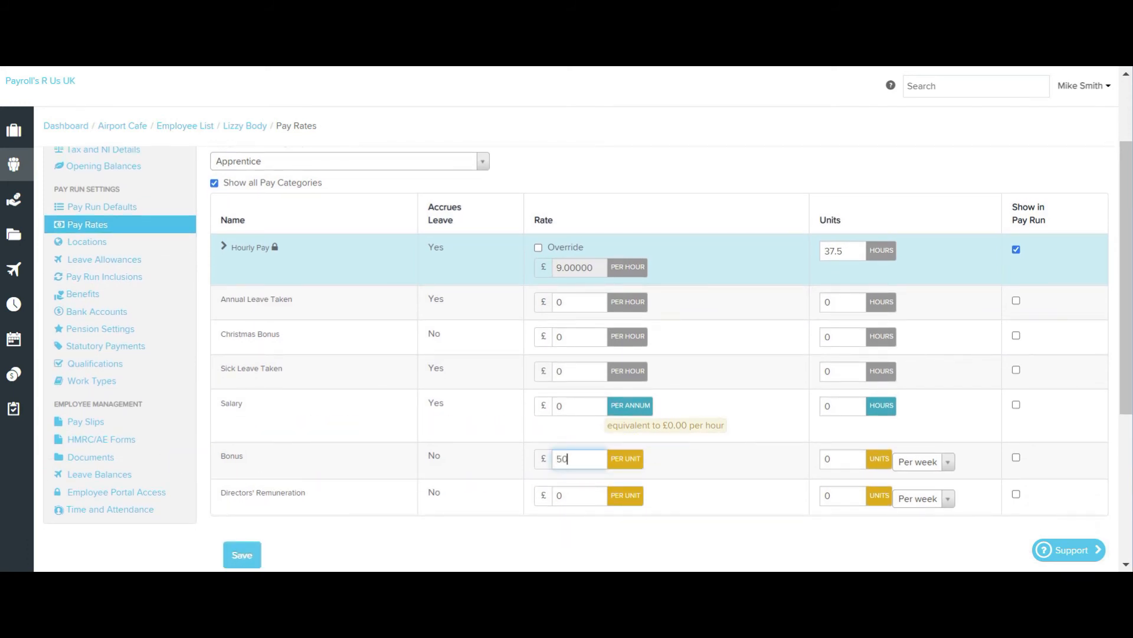
pyautogui.press('Tab')
pyautogui.write('1')
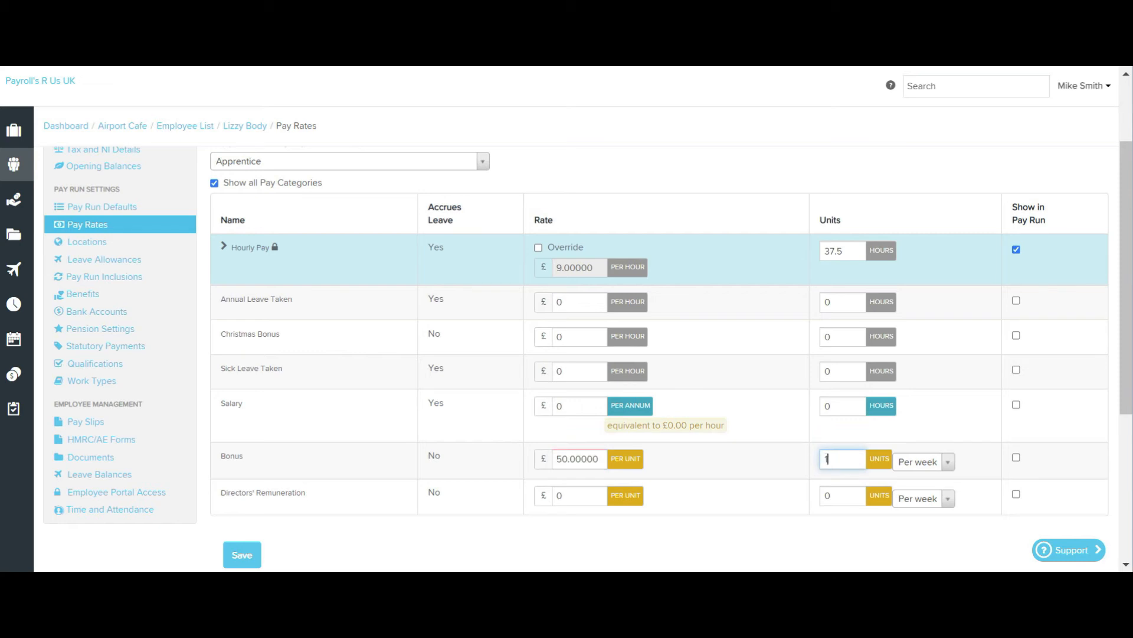
pyautogui.click(1016, 457)
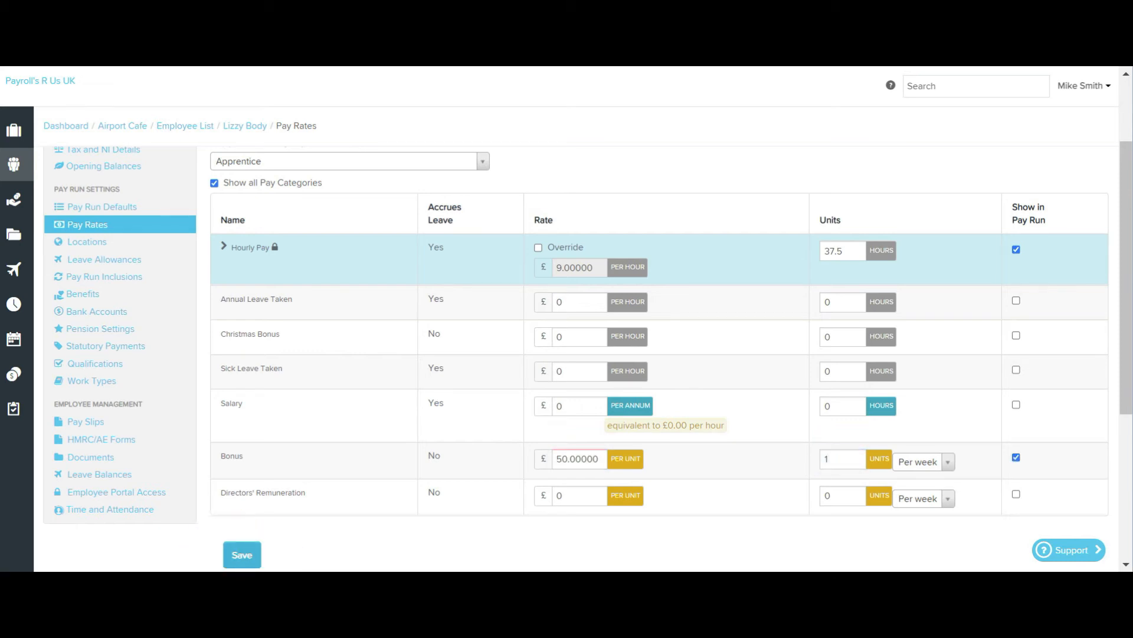
pyautogui.click(242, 555)
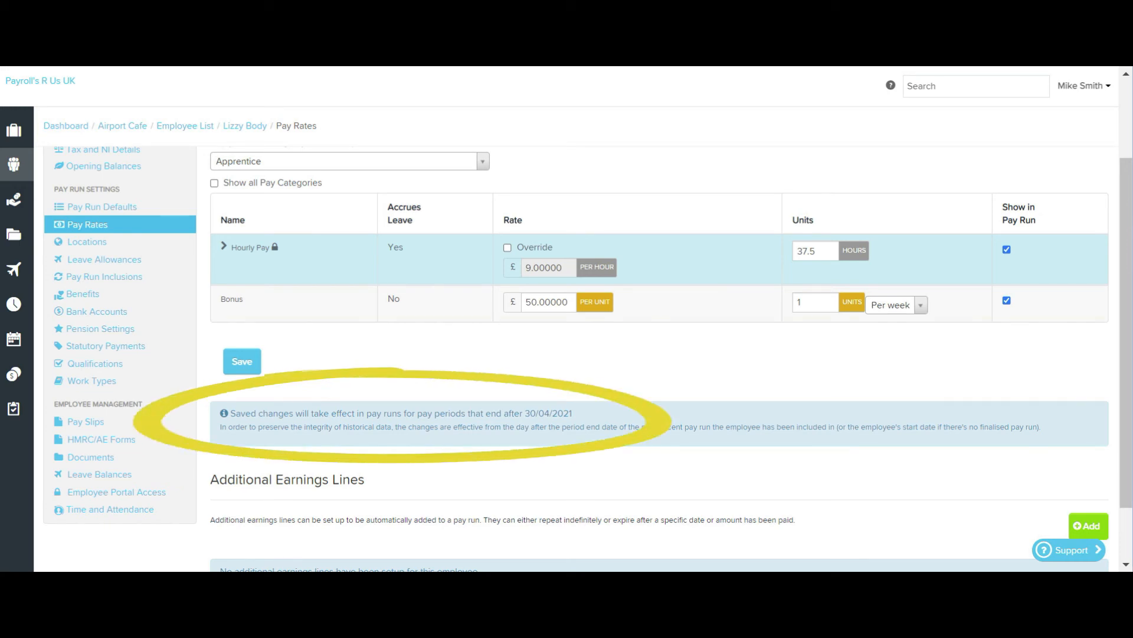
# - In the Apprentice pay rate template, set Hourly Pay to £9.20 per hour and include Bonus at £50 per unit
pyautogui.scroll(2, 587, 354)
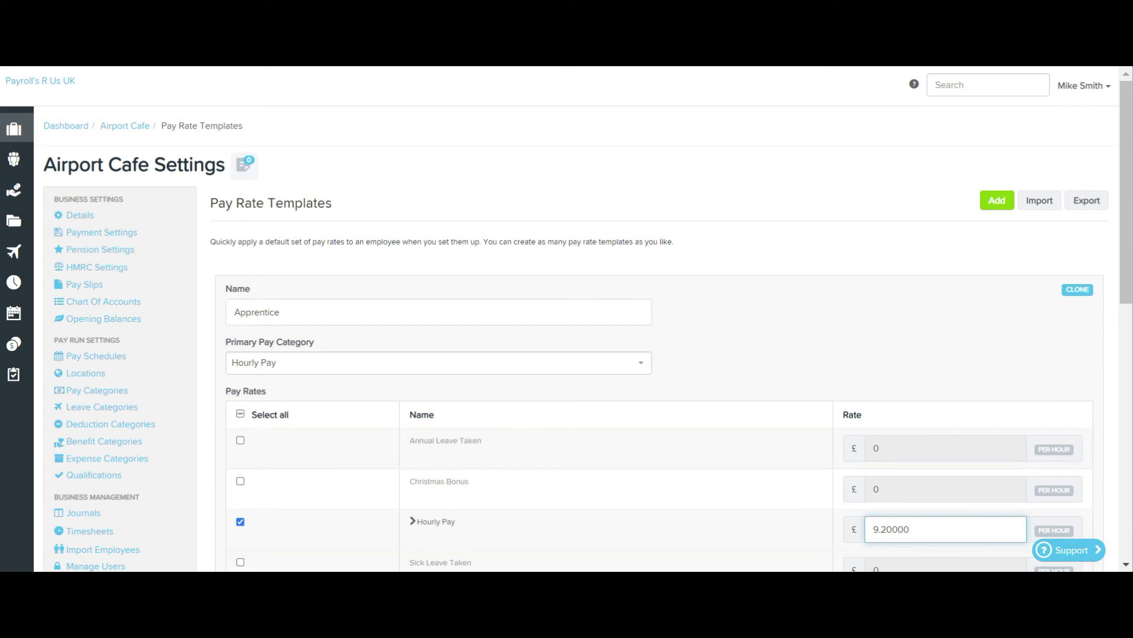
pyautogui.scroll(-3, 650, 384)
pyautogui.scroll(-2, 649, 384)
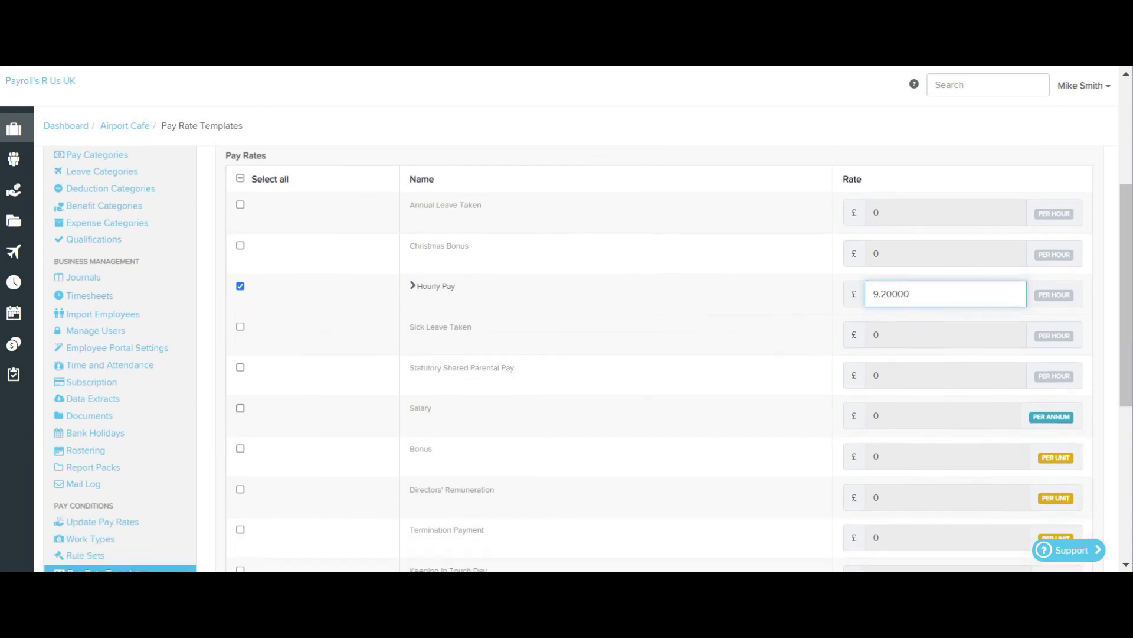
pyautogui.click(240, 363)
pyautogui.click(921, 371)
pyautogui.press('BackSpace')
pyautogui.write('50')
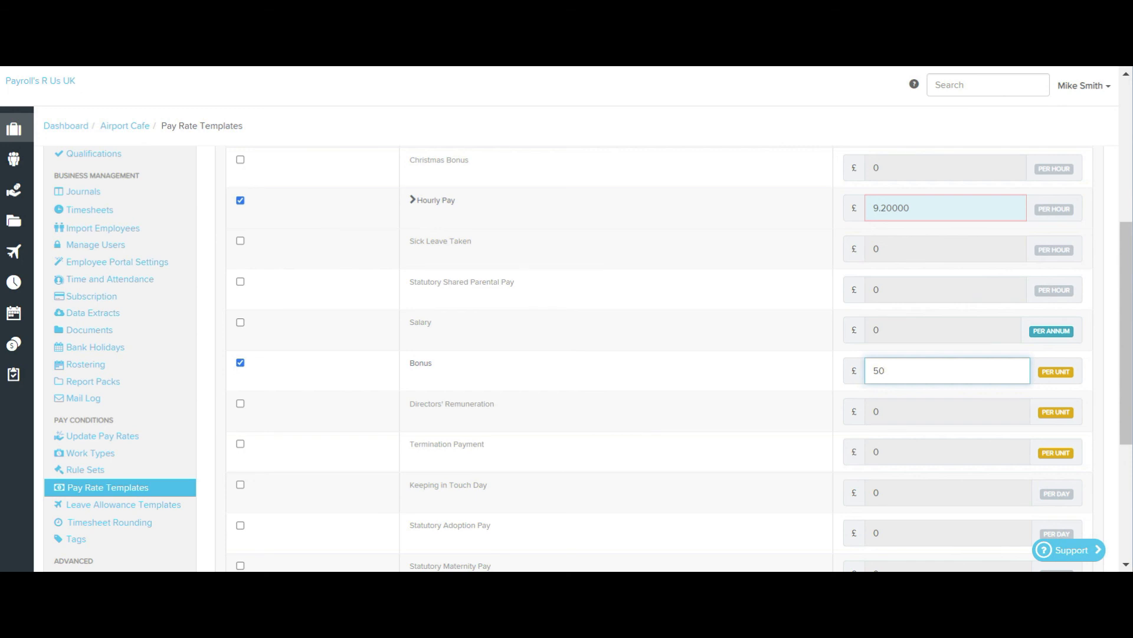
# - Save the Apprentice template and update the pay rates of its linked employees
pyautogui.scroll(-4, 650, 354)
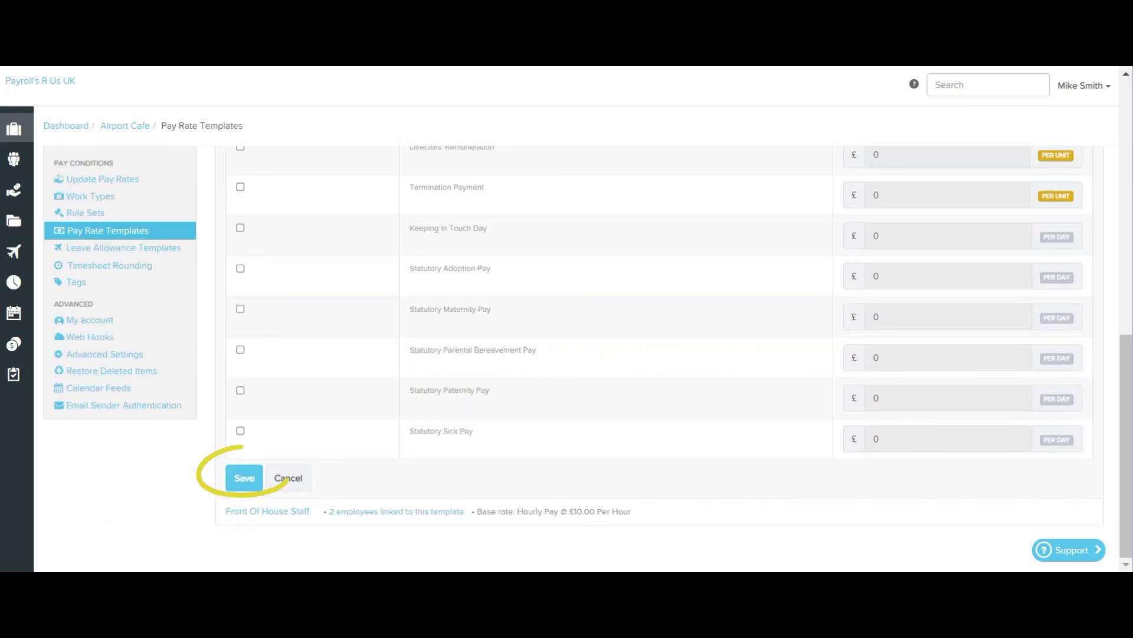
pyautogui.click(244, 477)
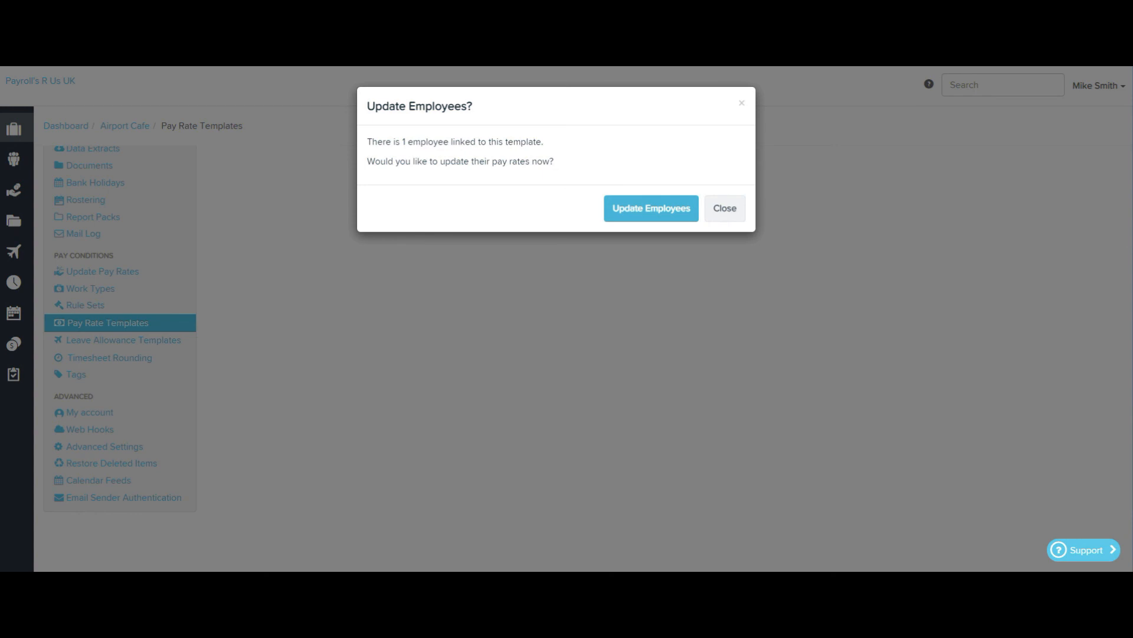
pyautogui.click(651, 208)
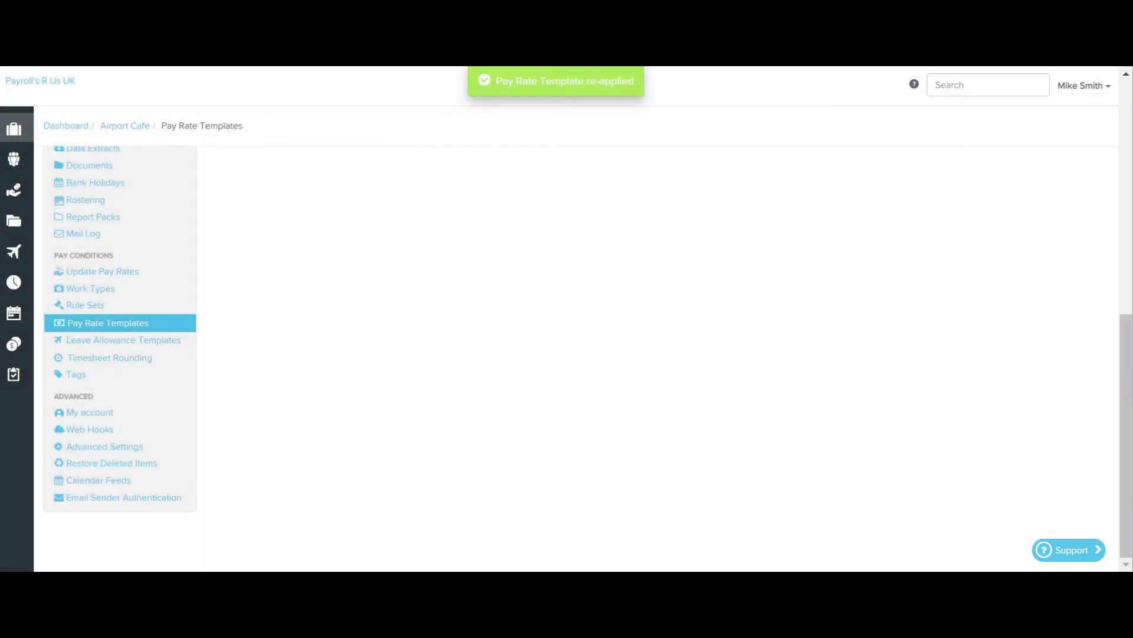